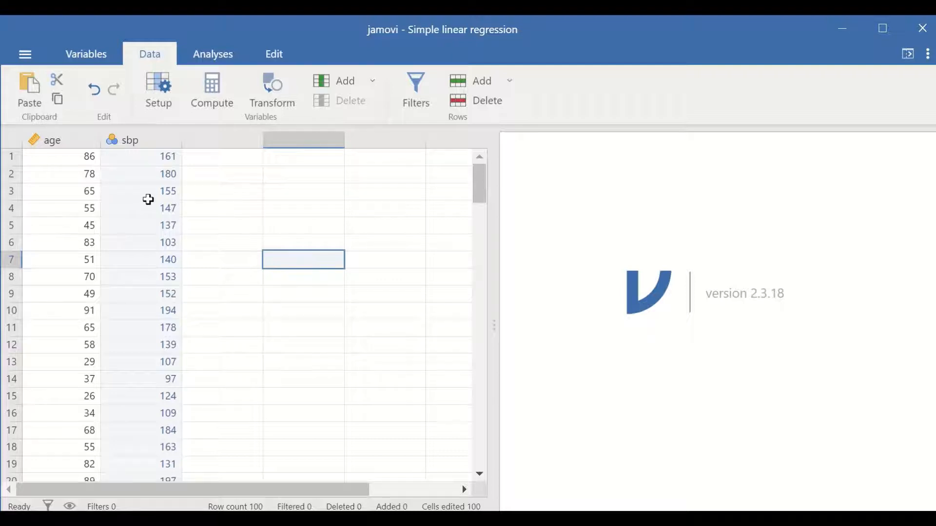
Set up a linear regression with sbp as the dependent variable and age as the covariate.
left_click(223, 61)
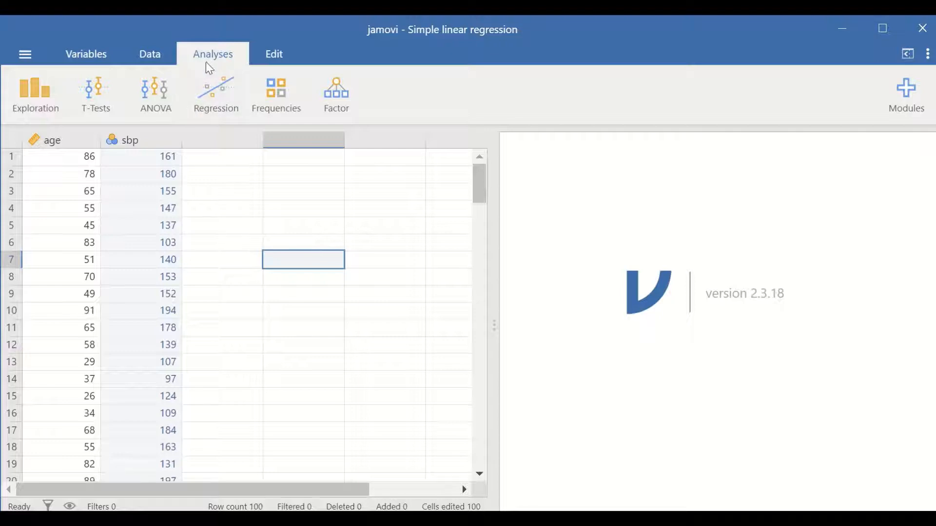
left_click(217, 96)
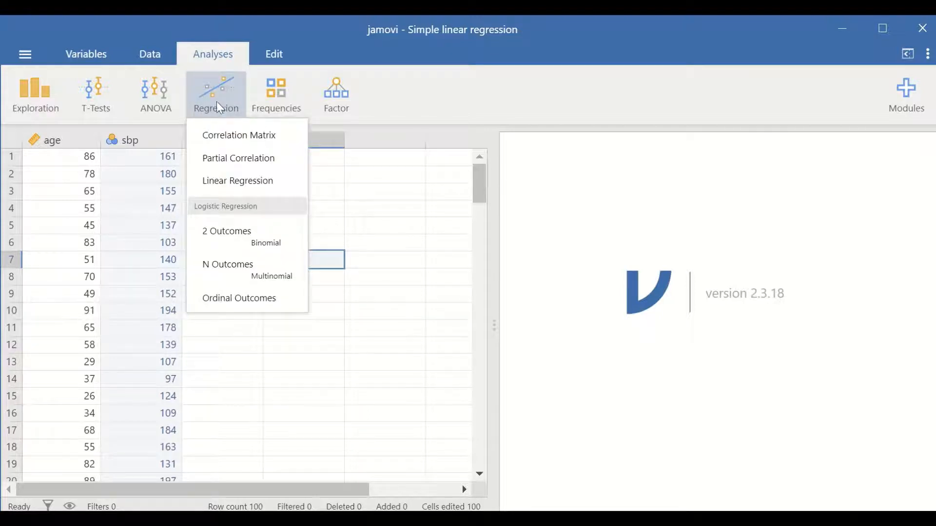
left_click(224, 180)
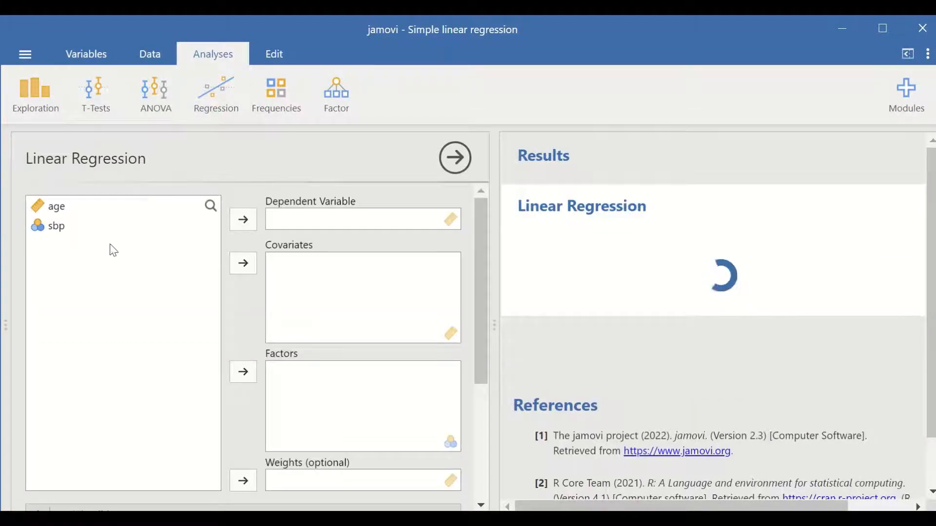
left_click_drag(57, 233, 315, 225)
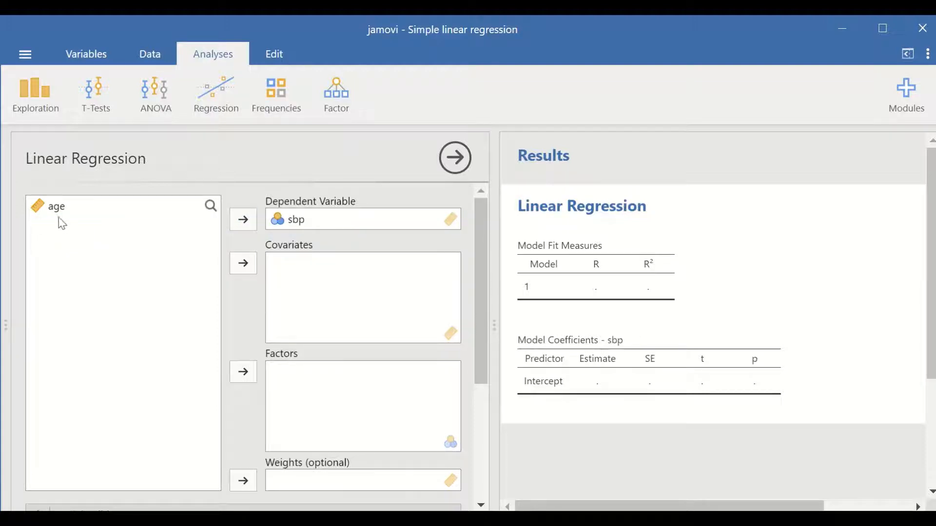
left_click_drag(58, 214, 297, 294)
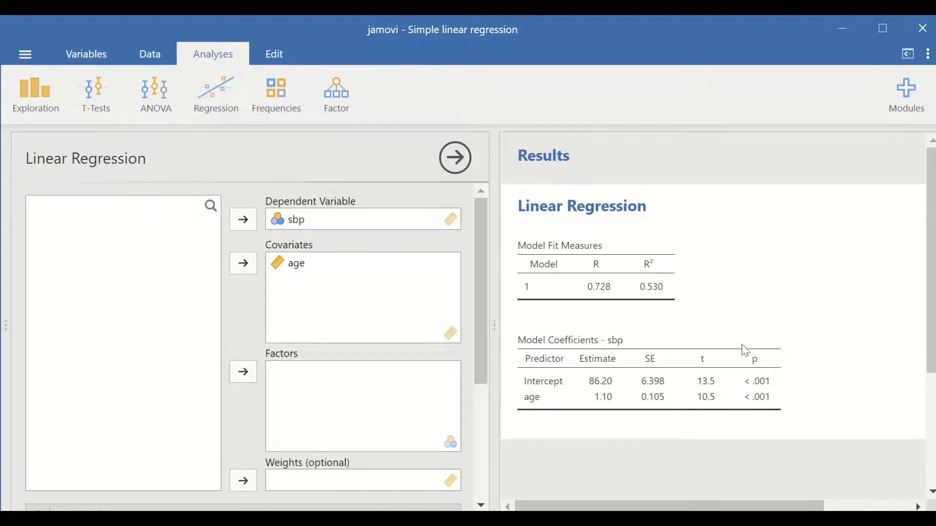
Inspect the Model Builder and Reference Levels settings of the linear regression.
scroll(412, 312, "down", 2)
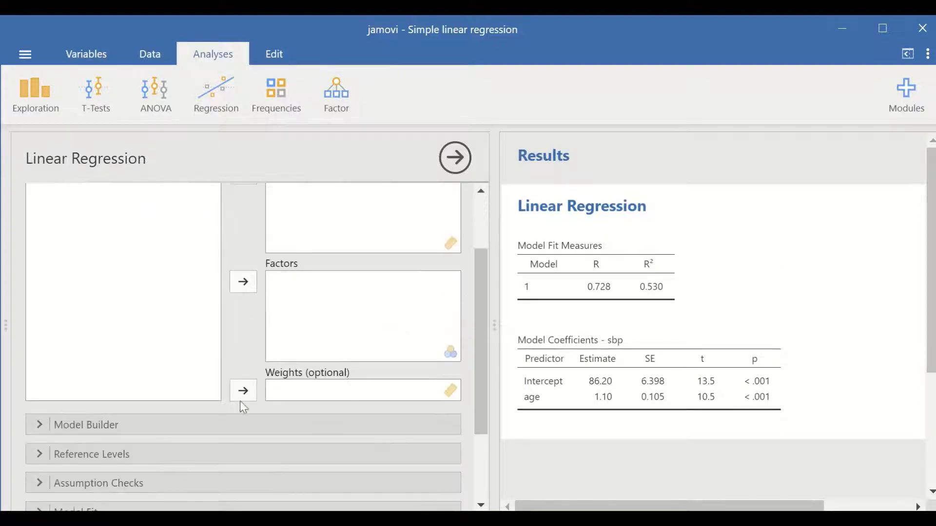
left_click(151, 428)
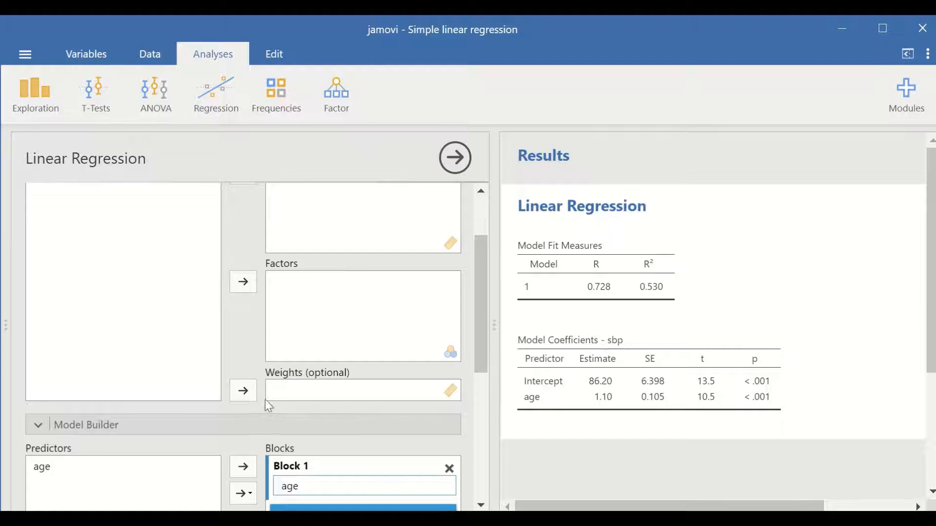
scroll(214, 409, "down", 2)
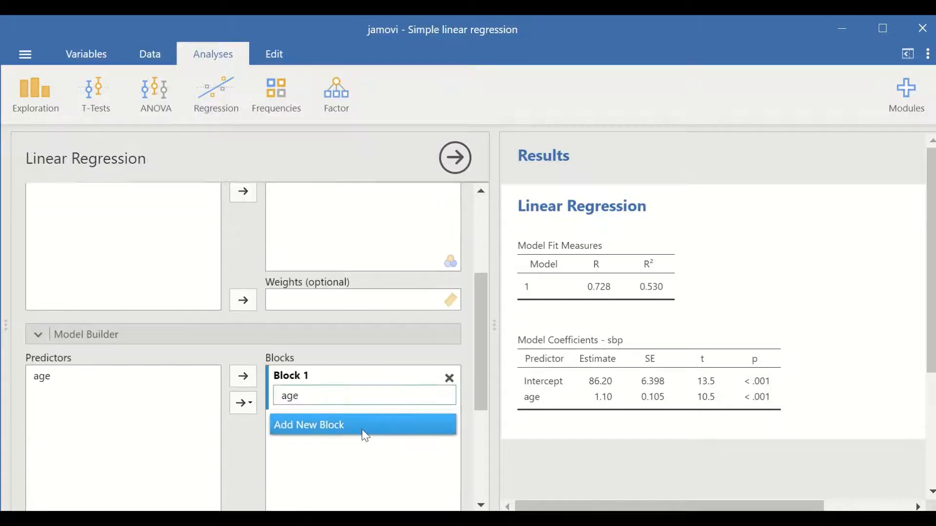
left_click(73, 335)
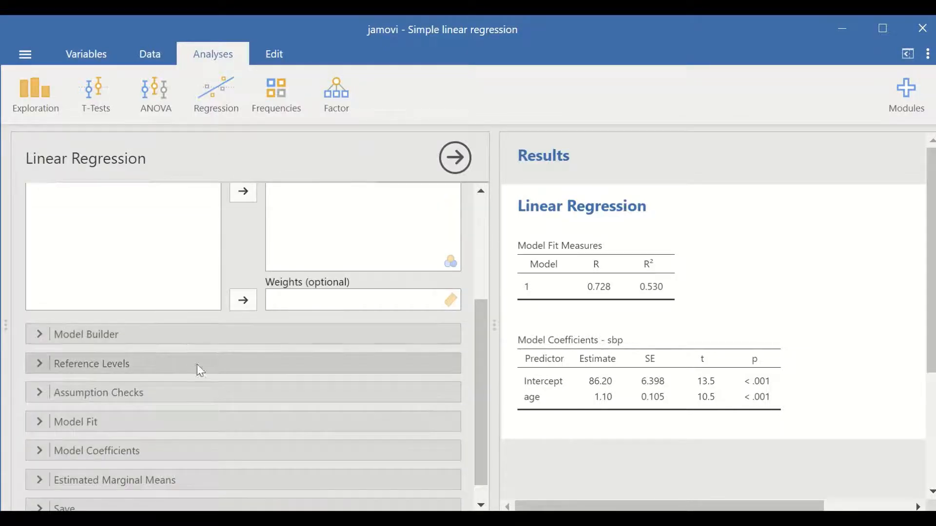
left_click(113, 363)
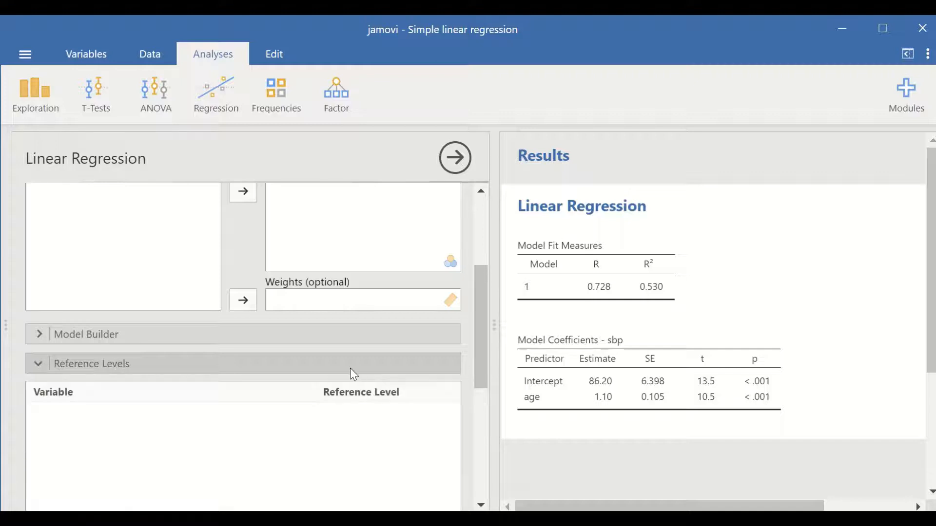
left_click(123, 364)
Enable the normality test, Q-Q plot of residuals, residual plots and Cook's distance for the regression's assumption checks.
scroll(232, 366, "down", 1)
left_click(159, 372)
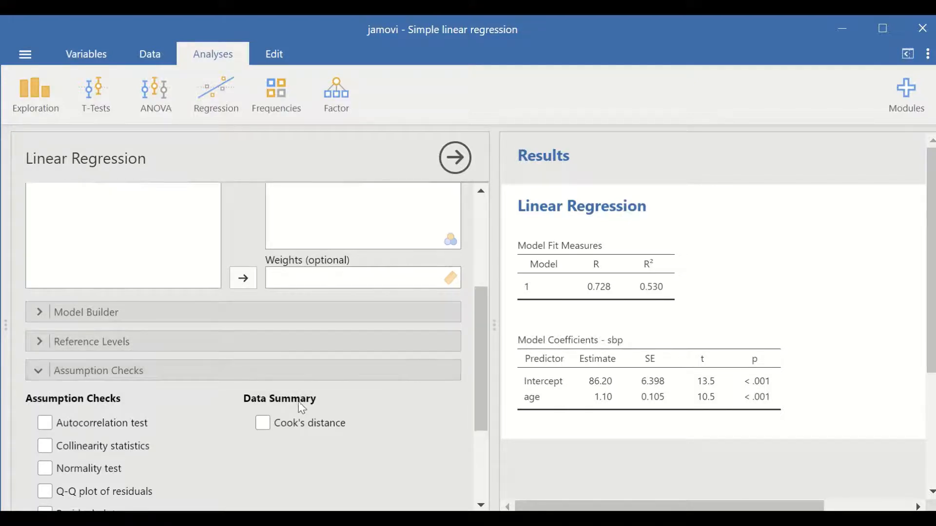
scroll(257, 399, "down", 3)
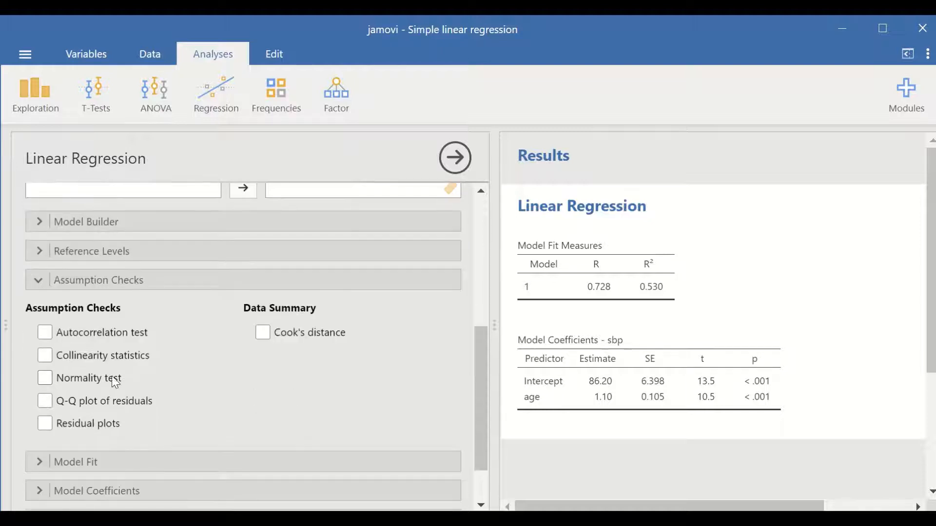
left_click(45, 378)
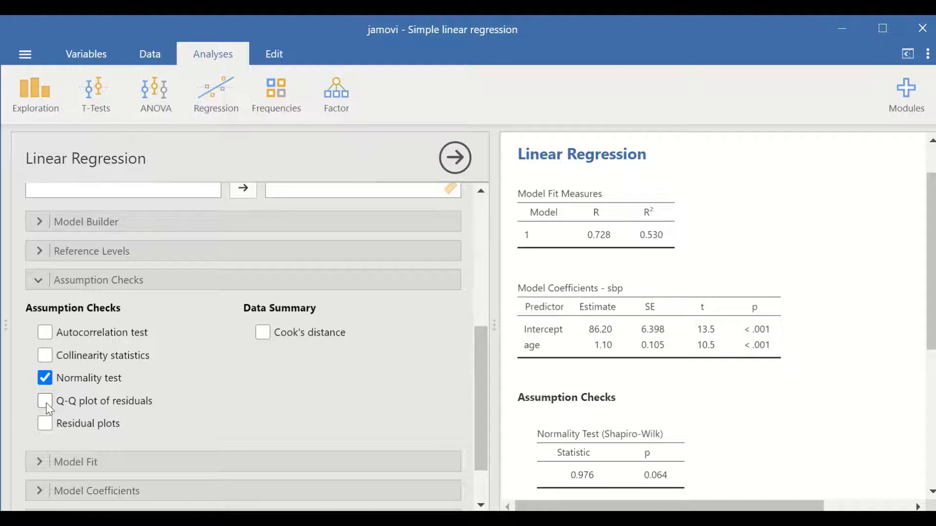
left_click(46, 402)
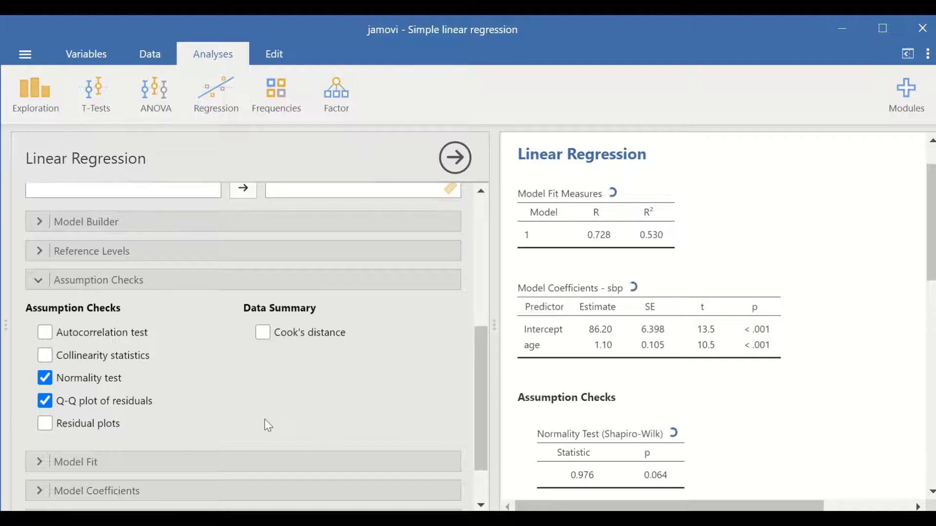
left_click(47, 425)
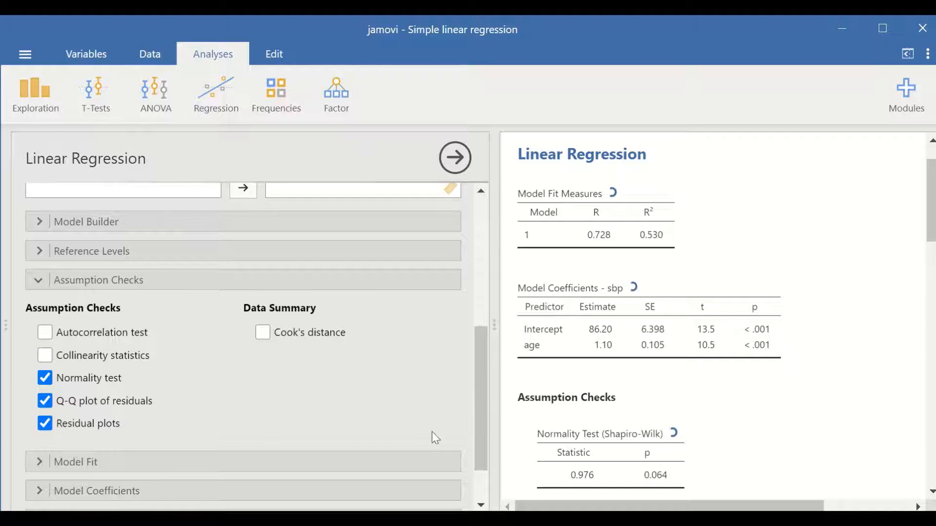
left_click(263, 333)
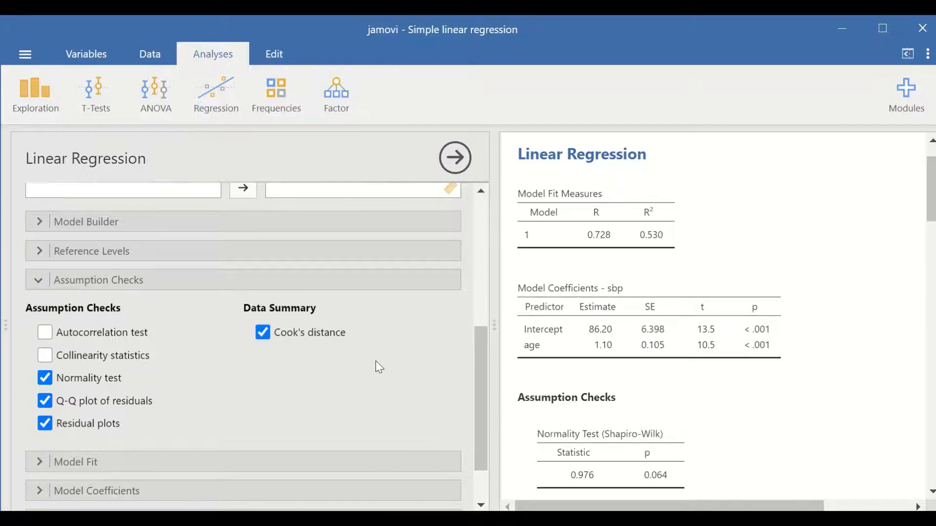
Add Adjusted R² and the overall model F test to the regression's model fit output.
scroll(345, 359, "down", 2)
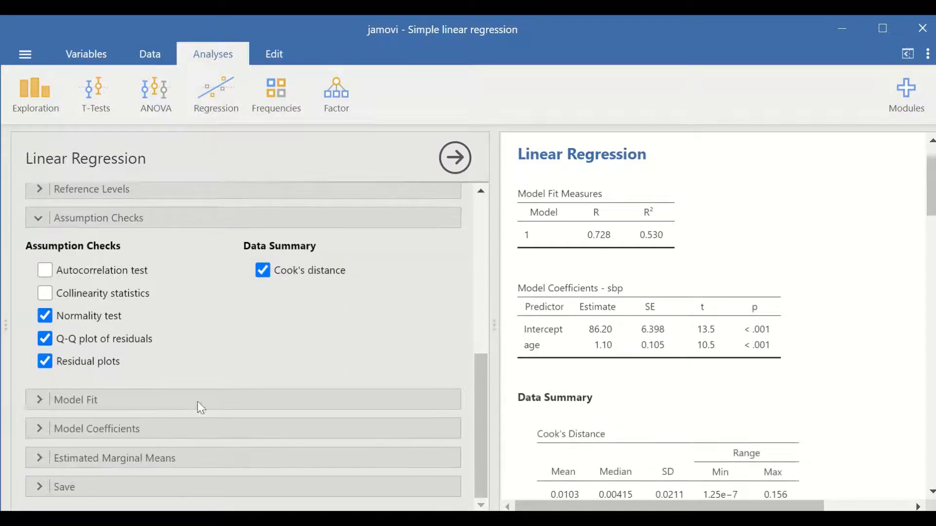
left_click(75, 400)
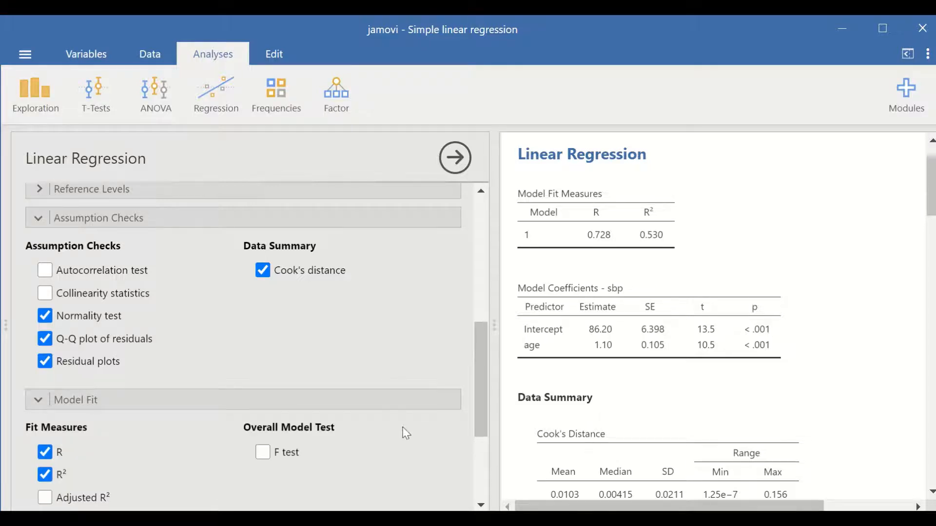
scroll(401, 426, "down", 5)
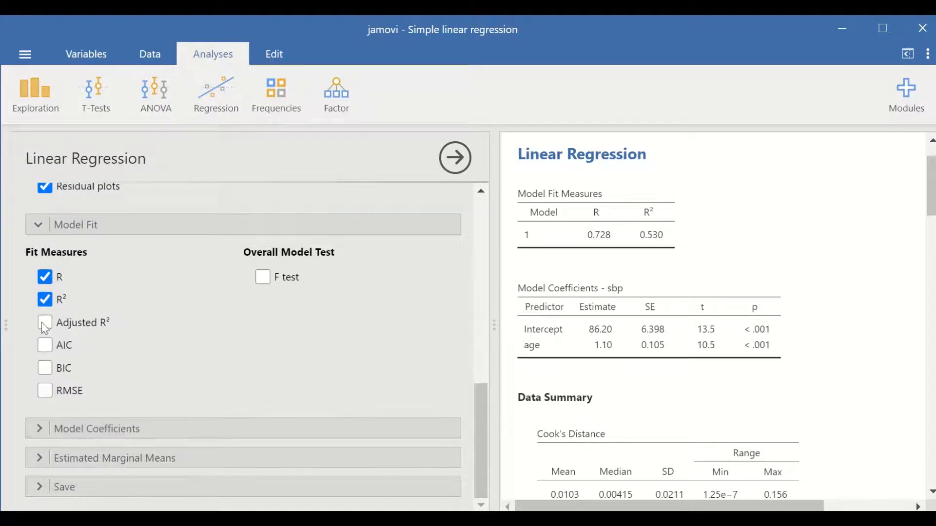
left_click(45, 324)
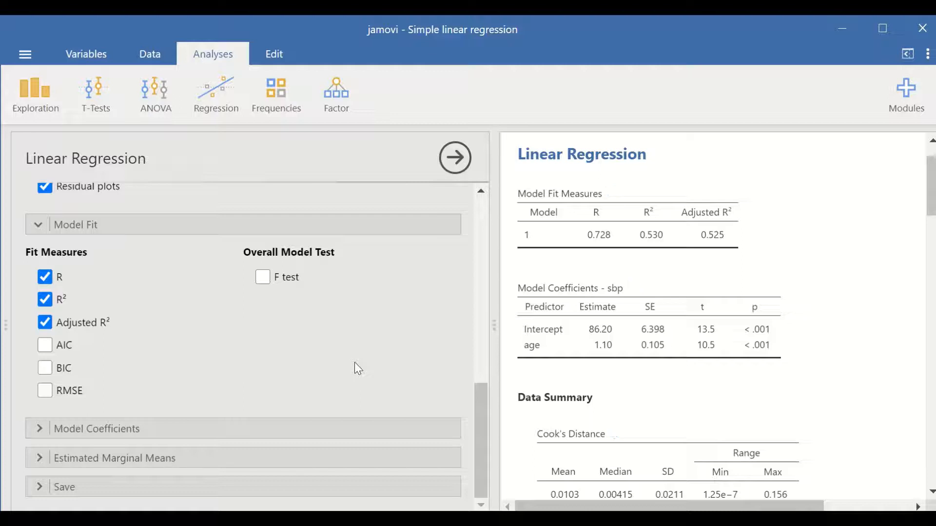
left_click(260, 280)
Add the omnibus ANOVA test, standardized estimate and 95% confidence interval of the estimate to the model coefficients output.
left_click(141, 434)
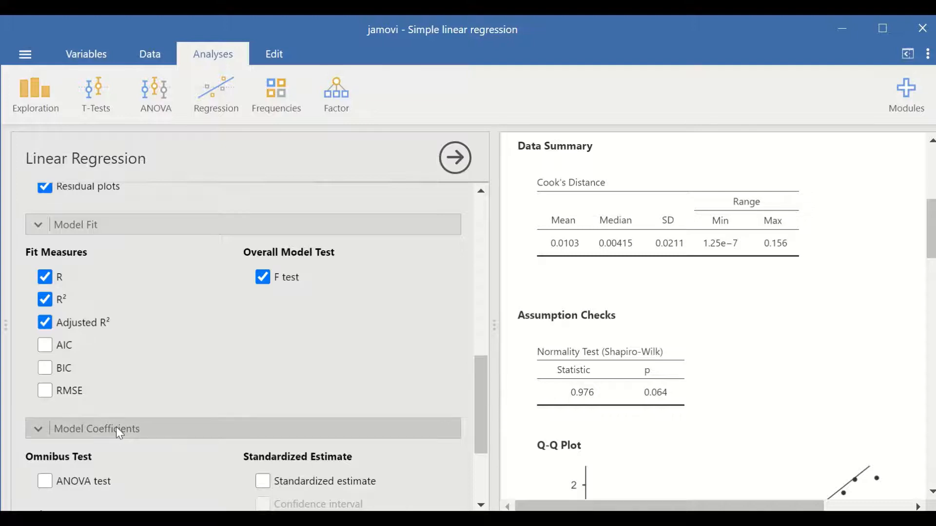
scroll(116, 427, "down", 3)
left_click(45, 332)
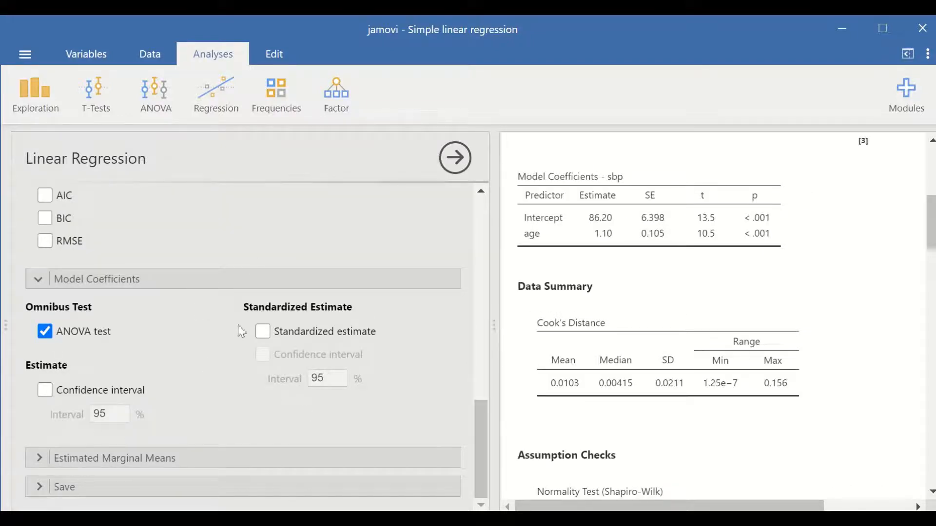
left_click(265, 334)
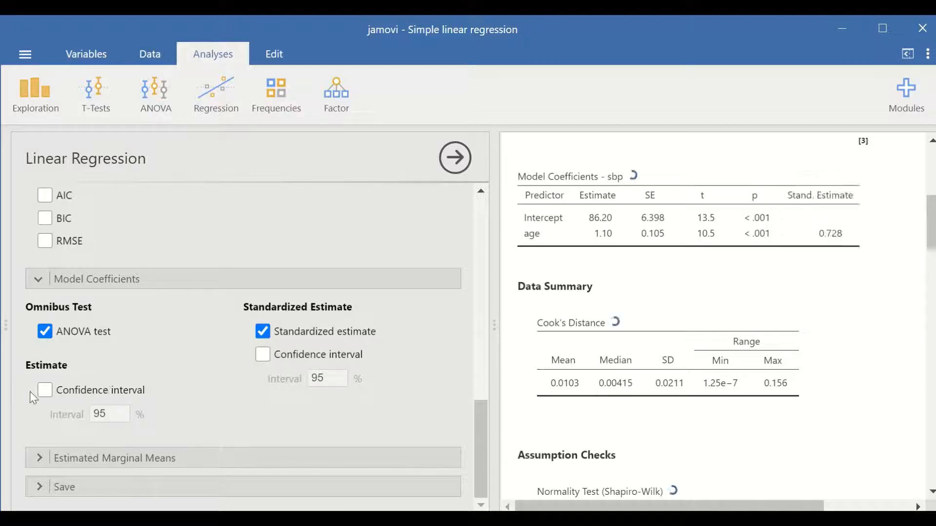
left_click(44, 391)
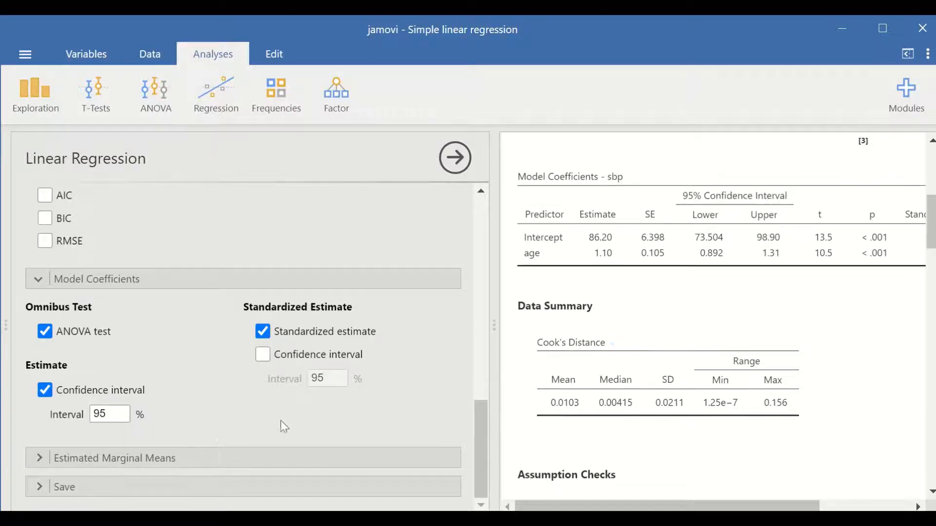
left_click(62, 463)
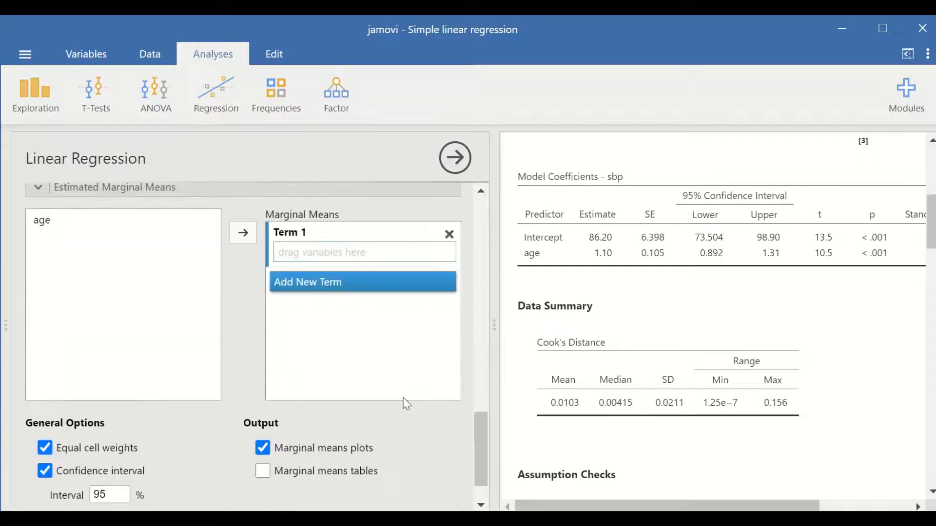
left_click(143, 186)
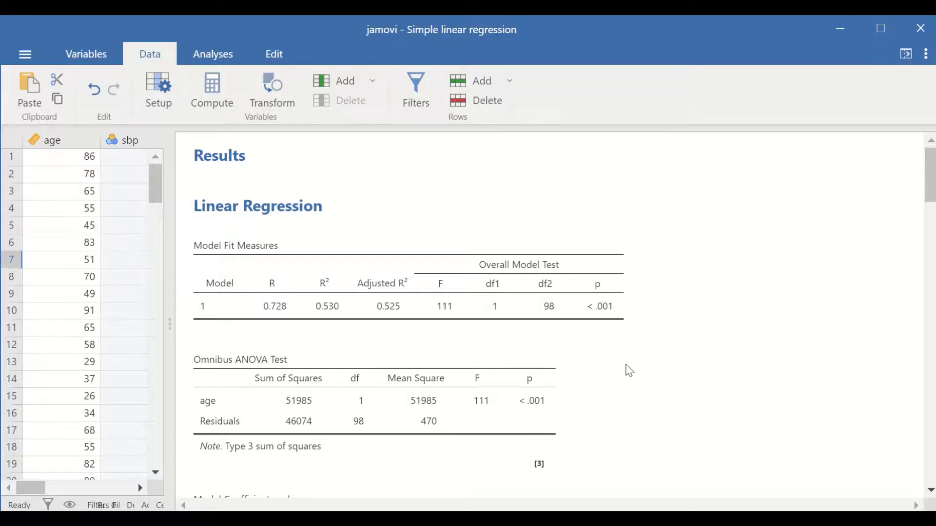
Examine the regression results from the model fit, ANOVA and coefficients tables through the Q-Q and residuals plots.
scroll(393, 373, "down", 2)
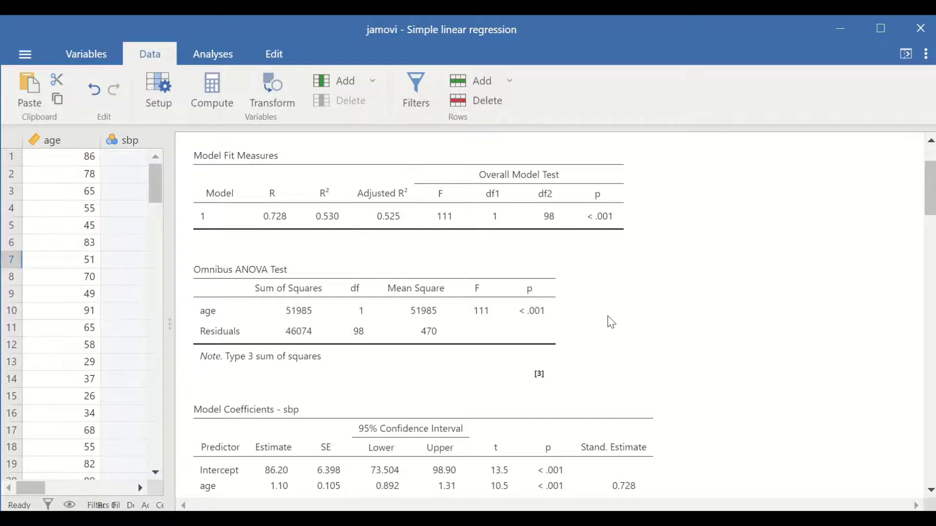
scroll(611, 323, "down", 4)
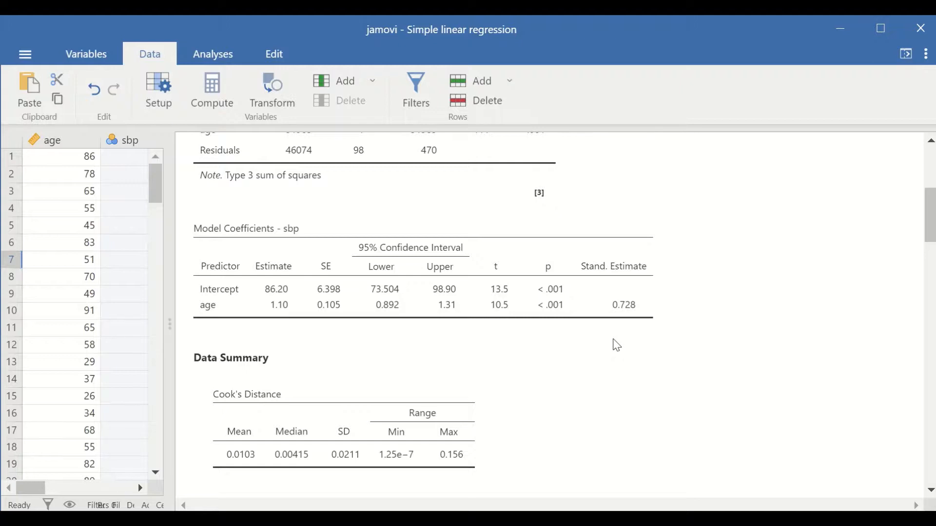
scroll(617, 345, "down", 6)
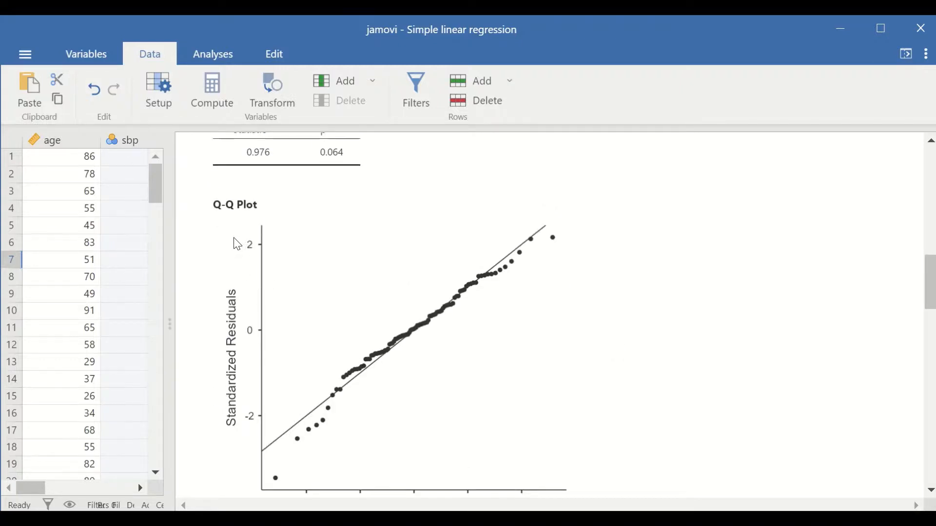
scroll(372, 290, "down", 2)
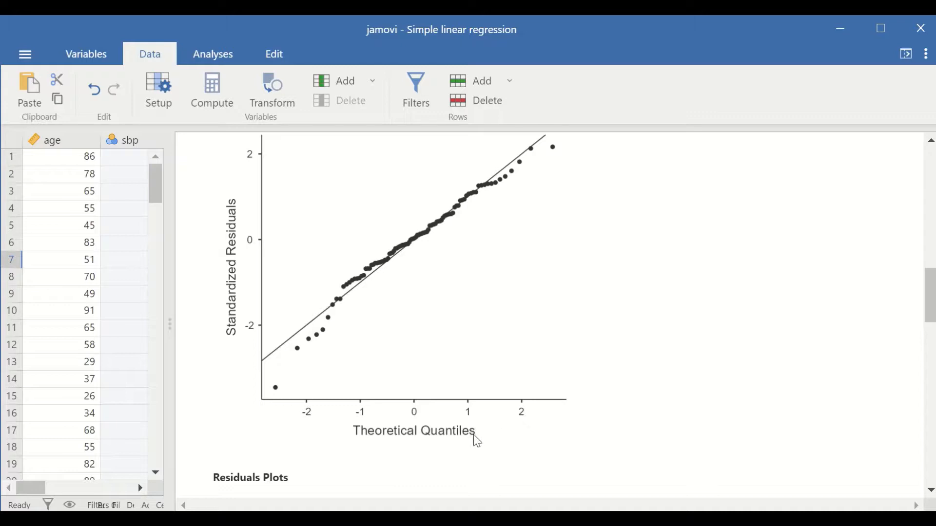
scroll(277, 260, "down", 5)
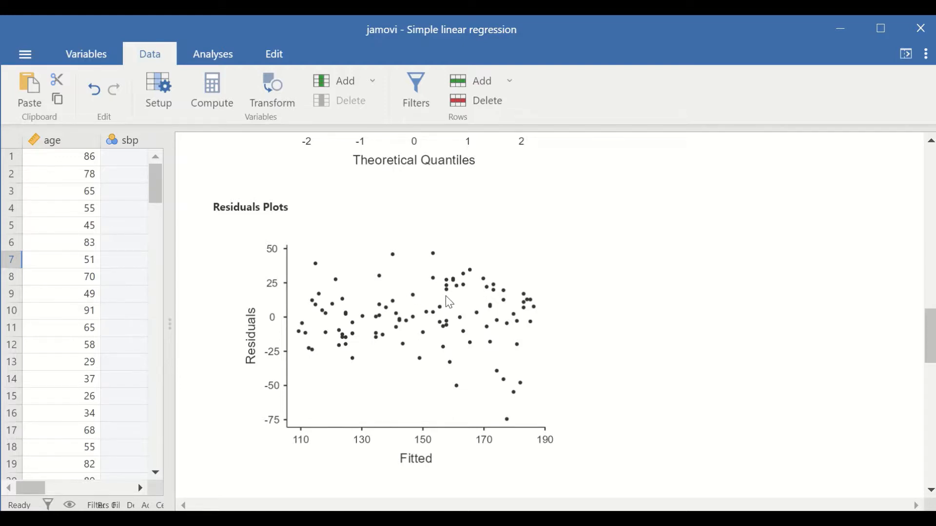
Copy the Model Coefficients - sbp table from the results to the clipboard.
scroll(529, 302, "up", 10)
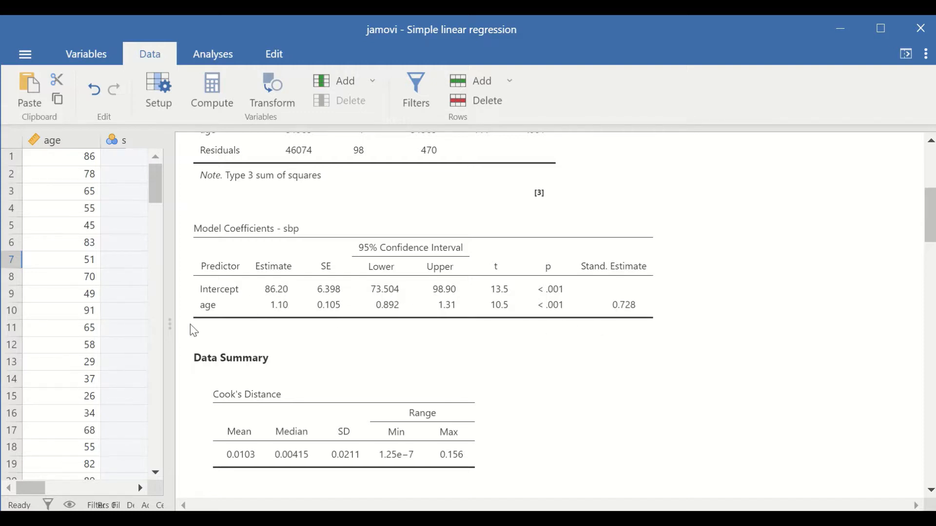
key("Left")
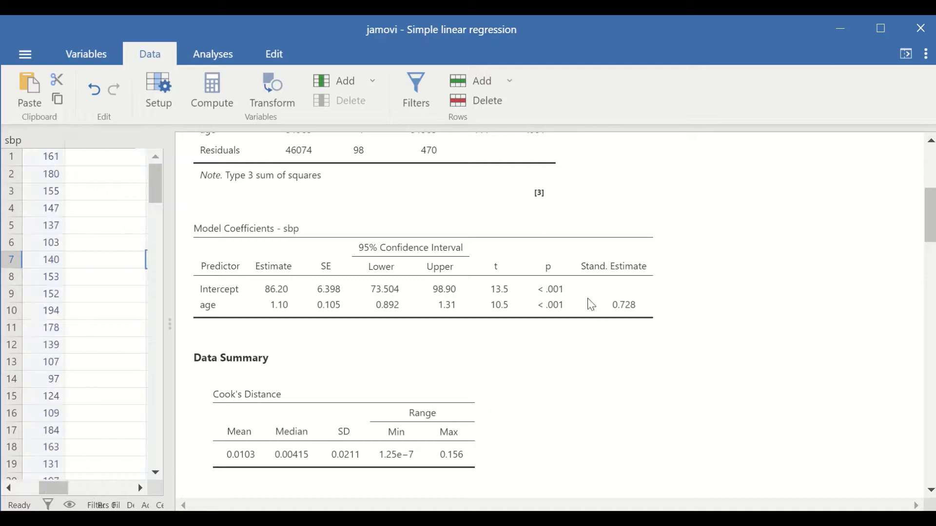
right_click(510, 291)
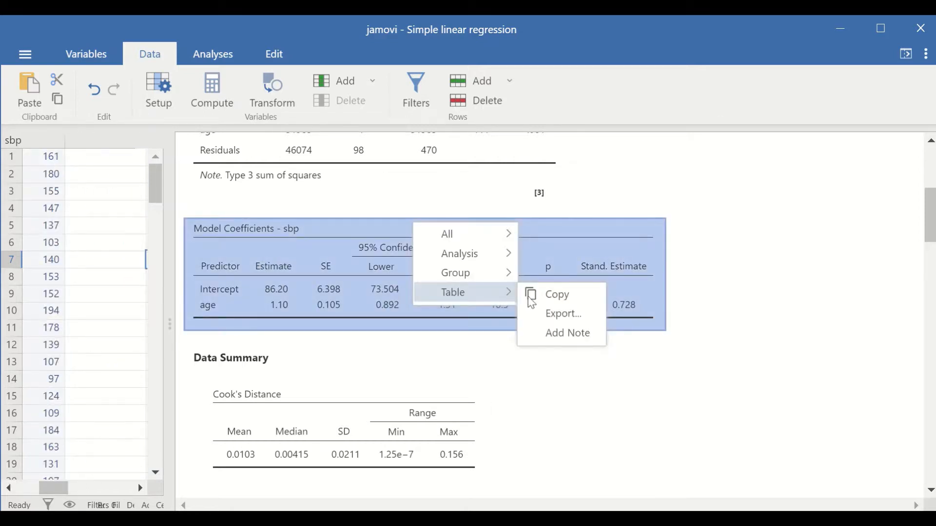
left_click(557, 299)
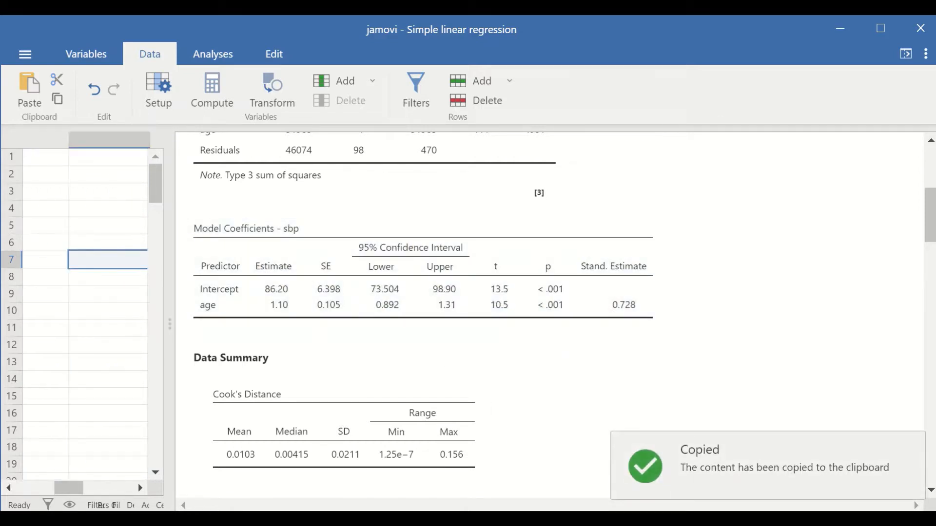
Switch to Word, paste the coefficients table into the blank document and write the general equation Y=b0 + b1*X below it.
left_click(411, 414)
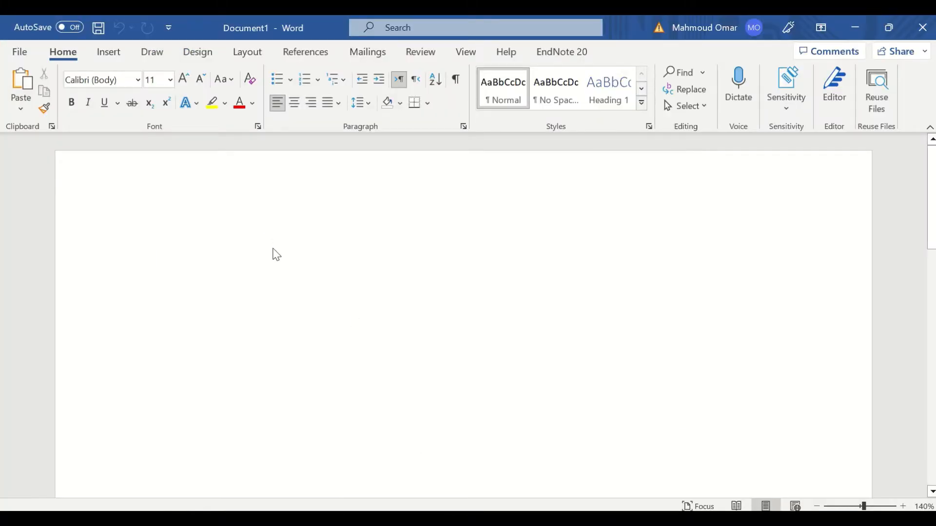
key("ctrl+v")
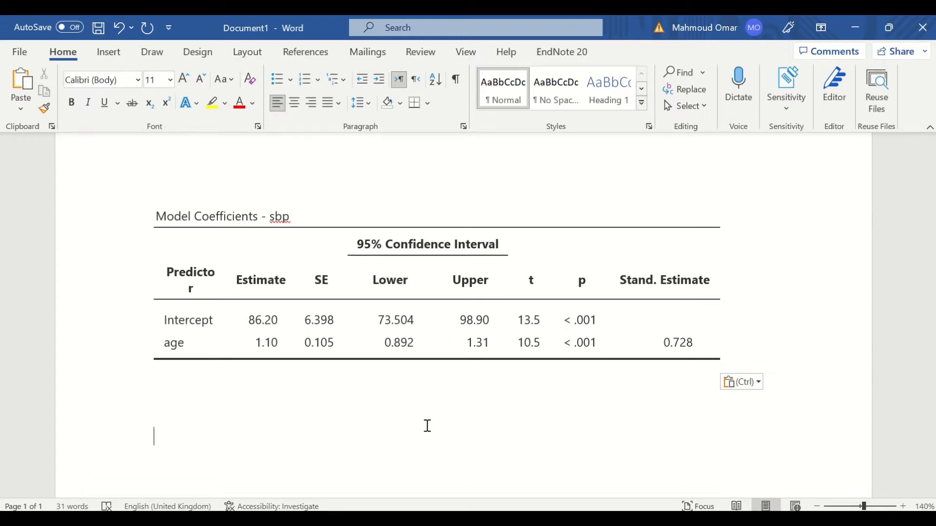
type("Y=")
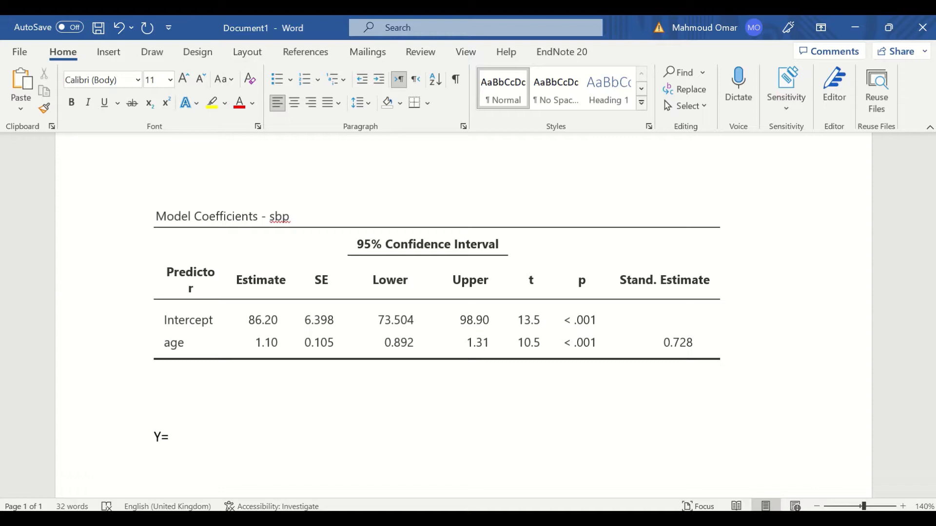
type("b0 + b1*X")
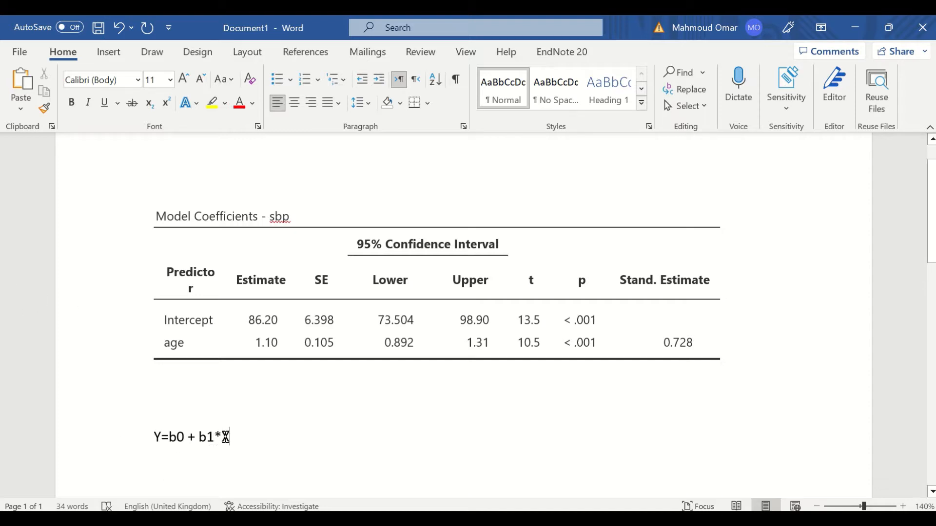
key("Return")
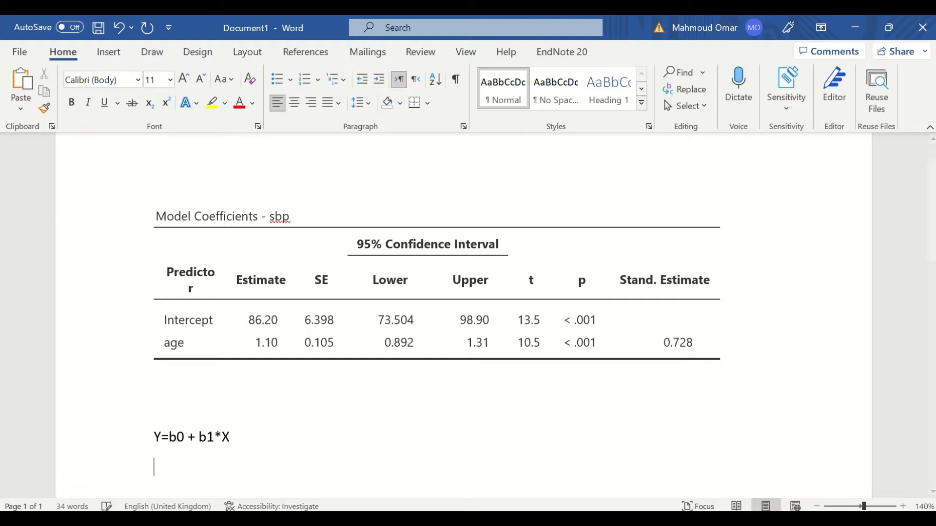
Write the fitted equation Y=86.2 + 1.1 *X under the general equation and return to the jamovi results.
type("y=")
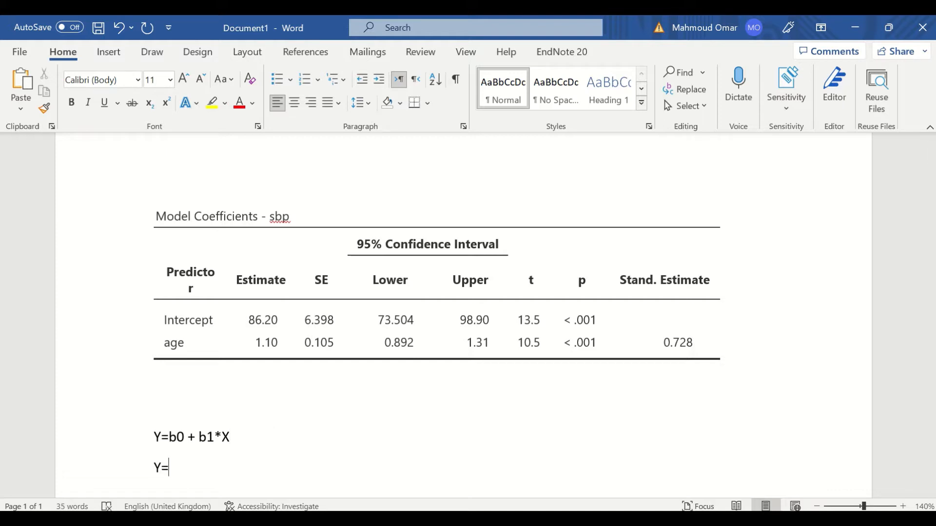
type("86.2 +")
type("1.1 *X")
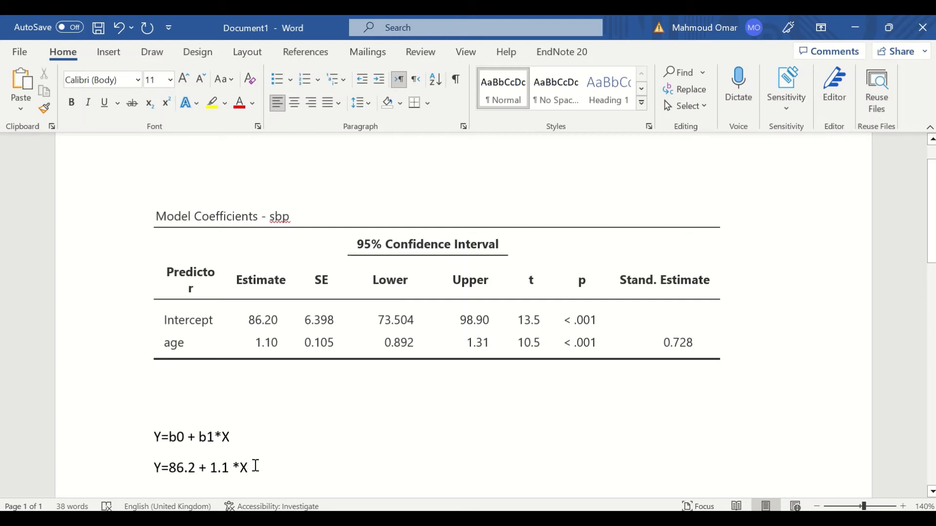
left_click(520, 518)
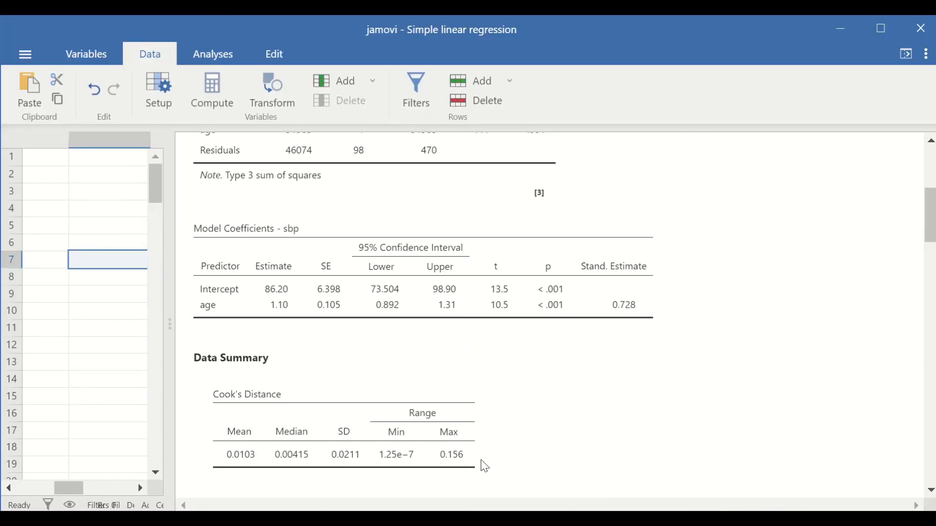